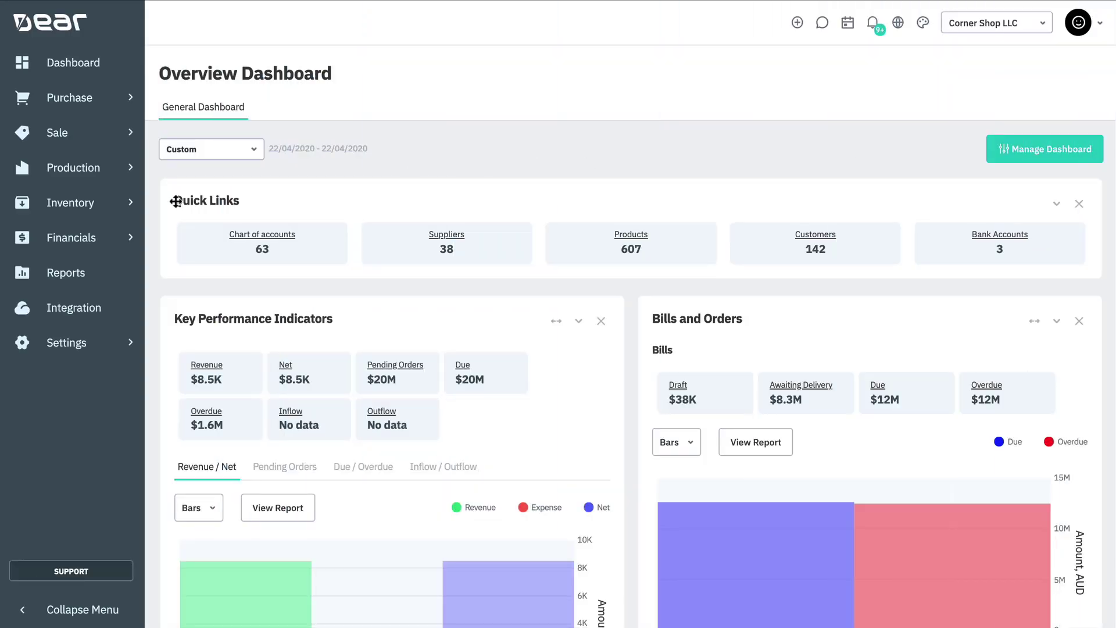
Step: Show the Settings menu sections from the Overview Dashboard sidebar
{"action": "left_click", "coordinate": [70, 344]}
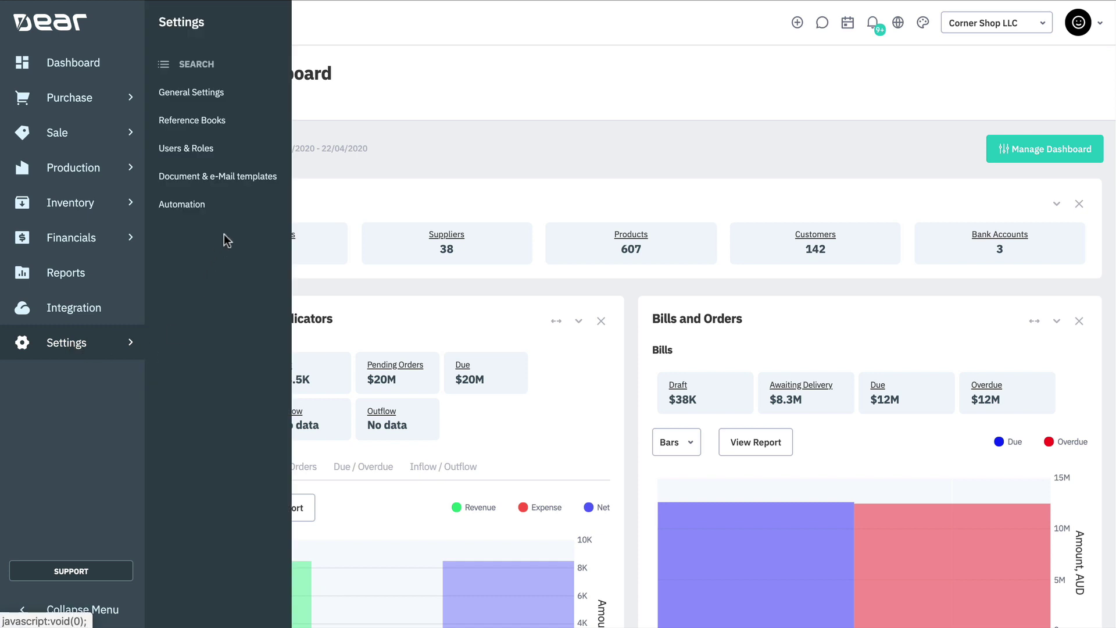
Step: In General Settings' Production Process Customisation, keep production order status as Draft and save
{"action": "left_click", "coordinate": [277, 93]}
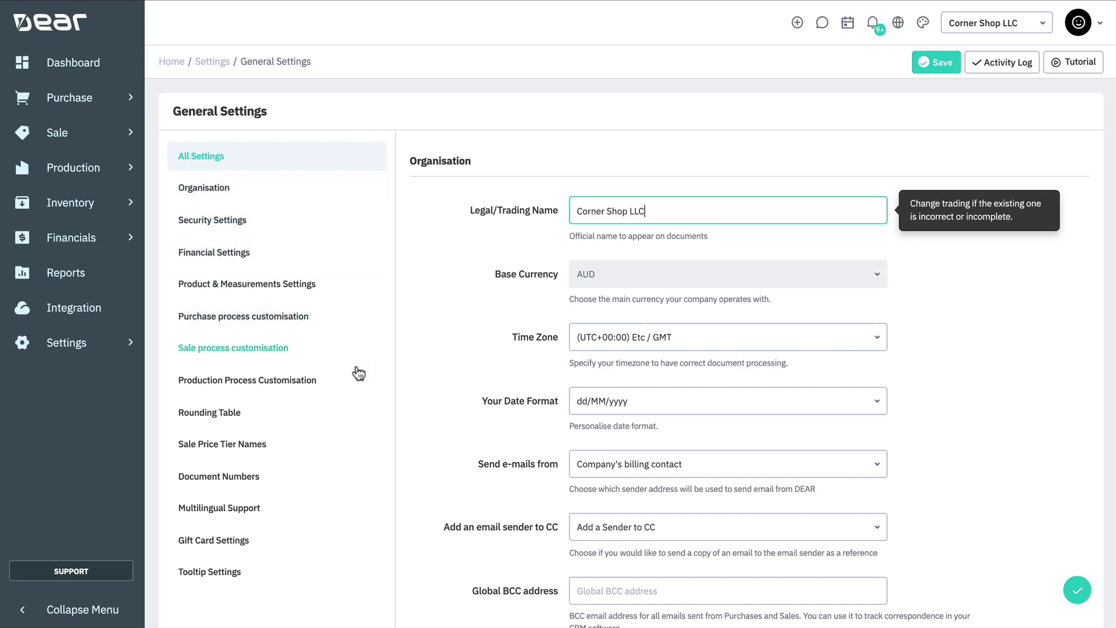
{"action": "left_click", "coordinate": [356, 381]}
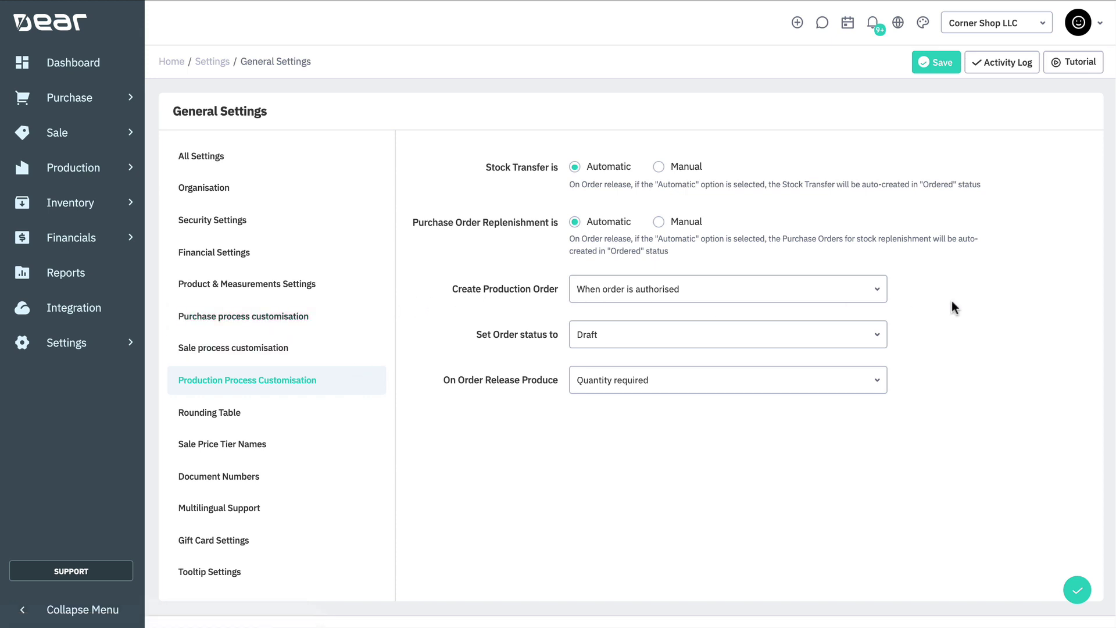
{"action": "left_click", "coordinate": [877, 337]}
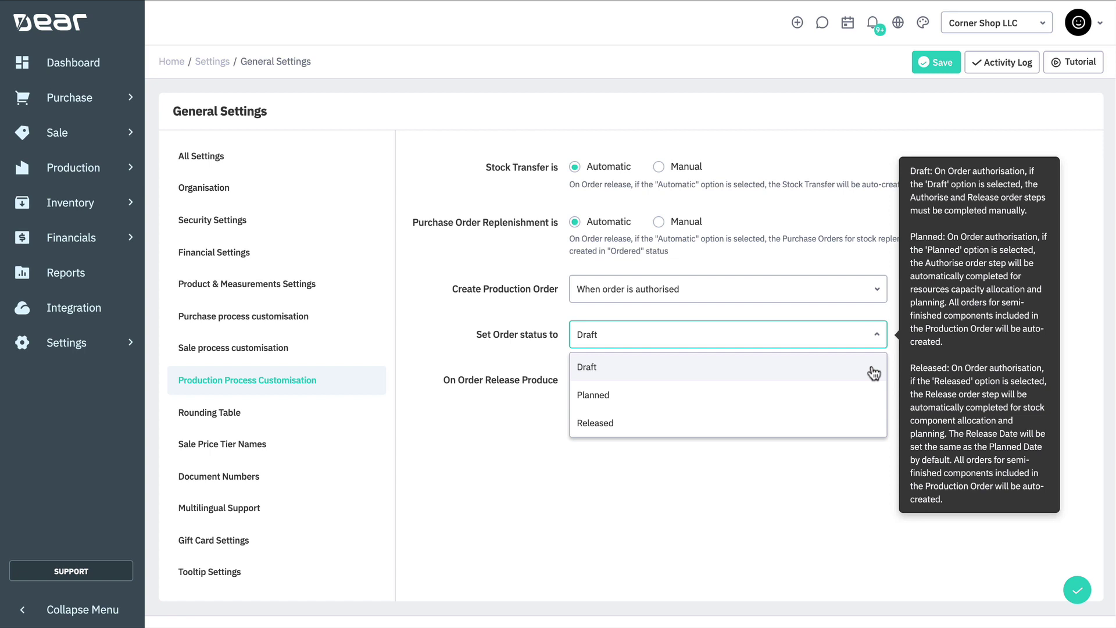
{"action": "left_click", "coordinate": [872, 367]}
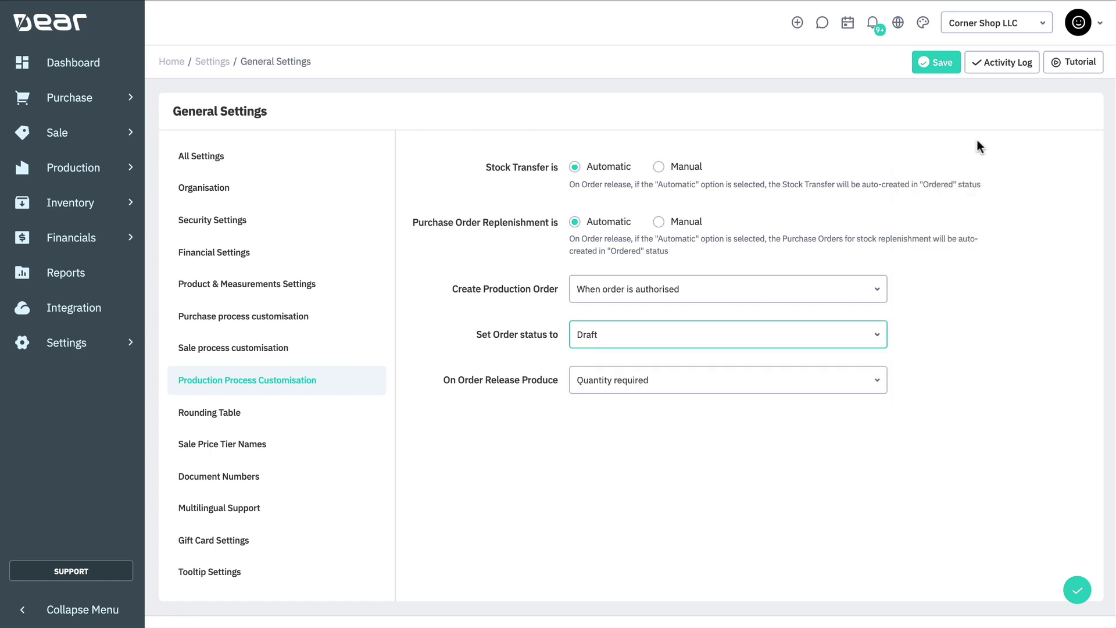
{"action": "left_click", "coordinate": [935, 67]}
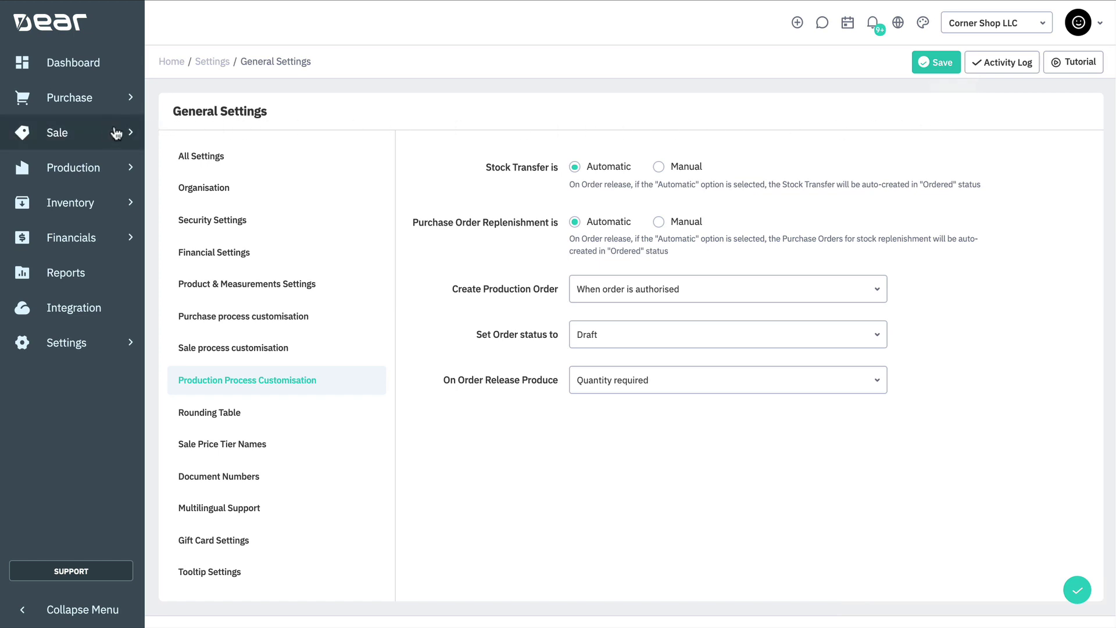
Step: Start a Simple Sale for ABC Furniture, skipping the quote, shipping from Furniture Shopfloor
{"action": "mouse_move", "coordinate": [110, 134]}
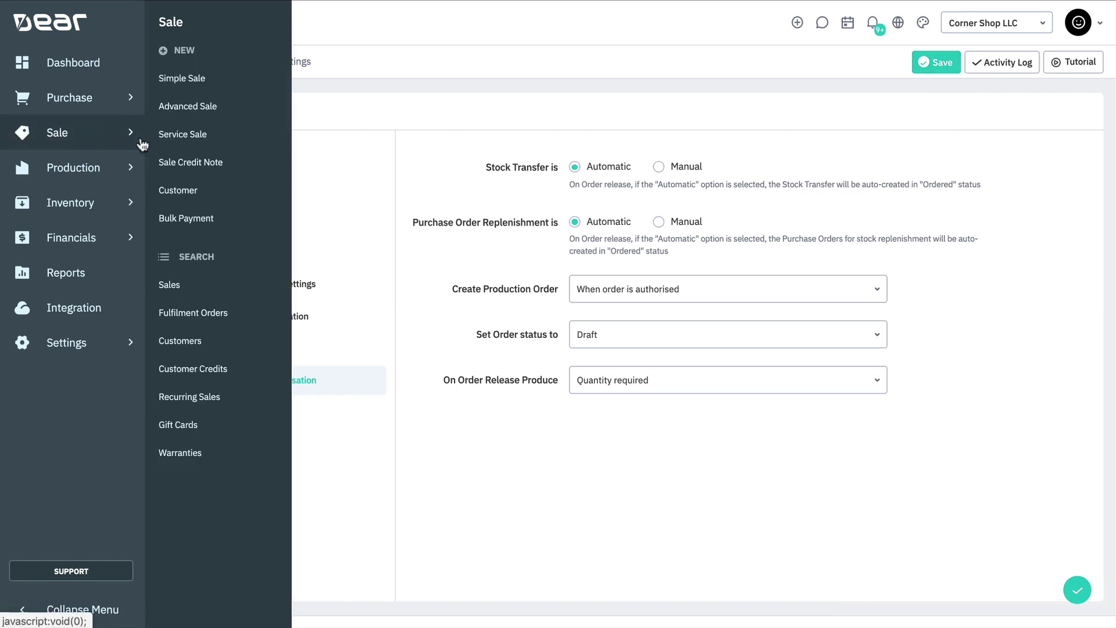
{"action": "left_click", "coordinate": [260, 77]}
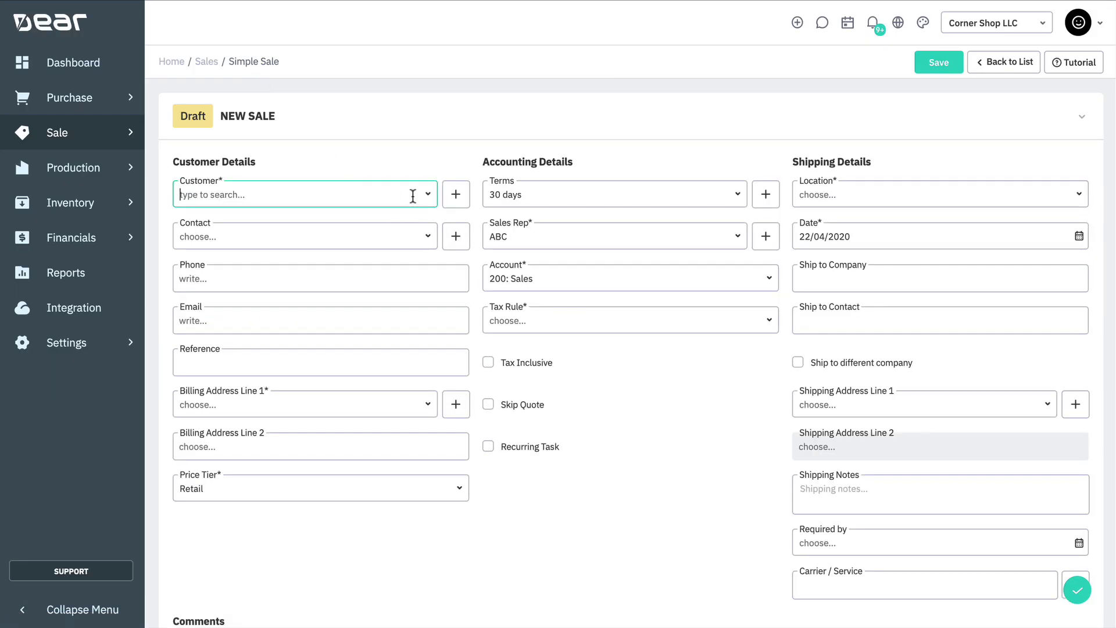
{"action": "left_click", "coordinate": [428, 195]}
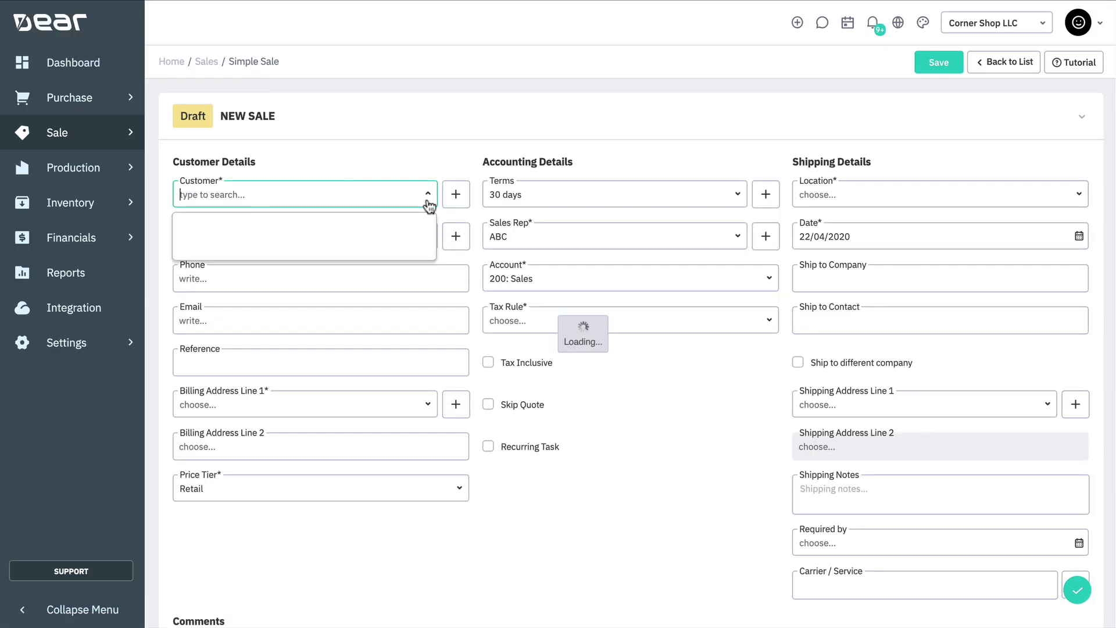
{"action": "left_click", "coordinate": [326, 307]}
{"action": "left_click", "coordinate": [488, 404]}
{"action": "left_click", "coordinate": [1079, 198]}
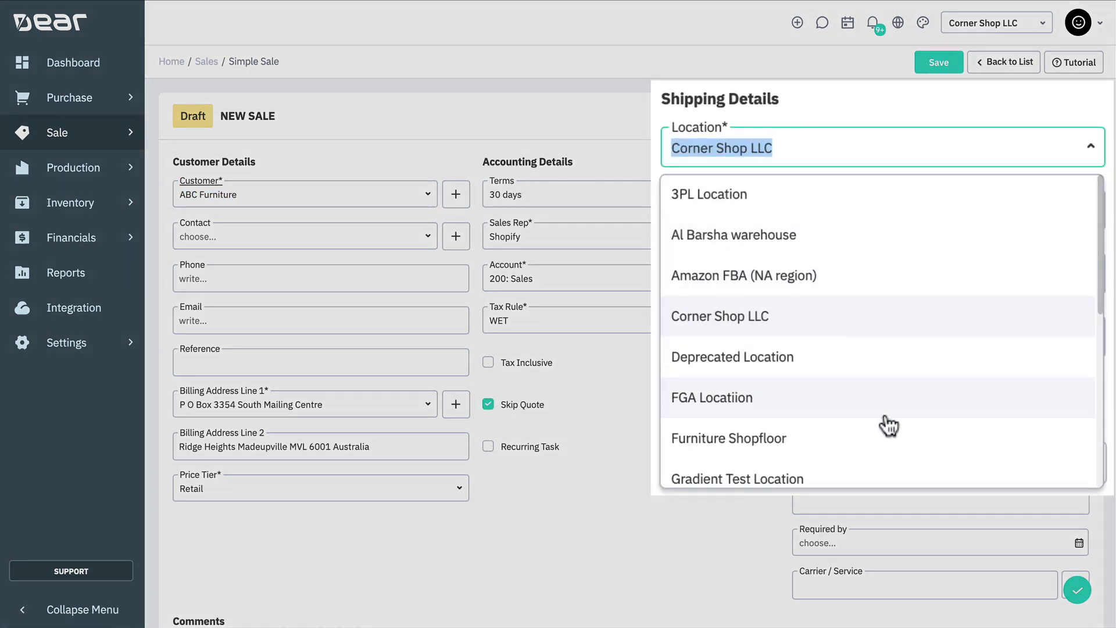
{"action": "left_click", "coordinate": [888, 446]}
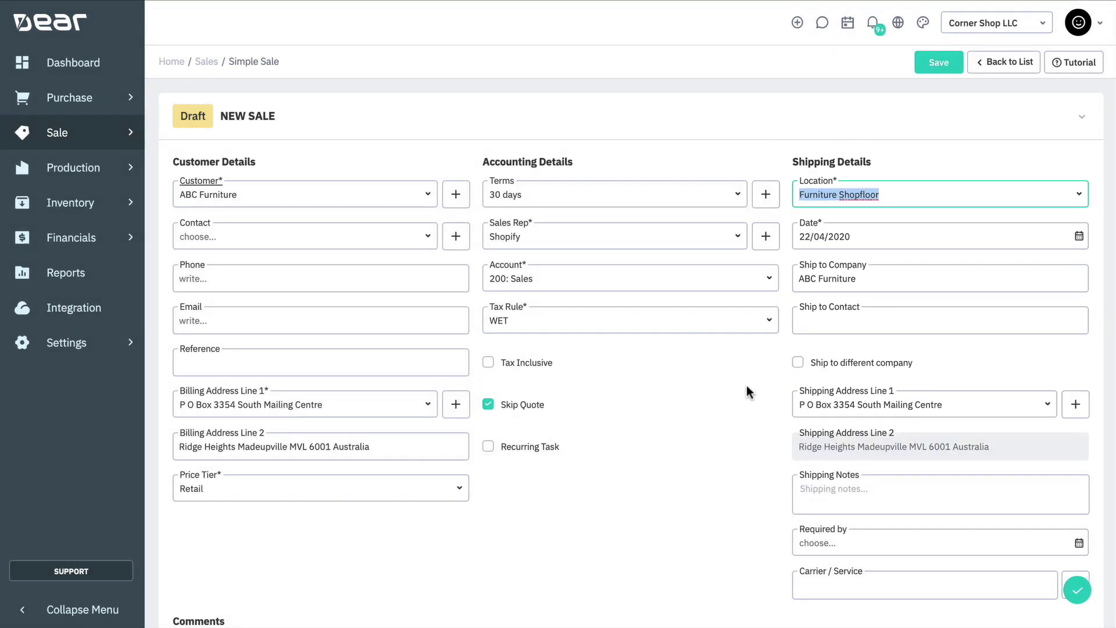
{"action": "scroll", "coordinate": [659, 364], "scroll_direction": "down", "scroll_amount": 9}
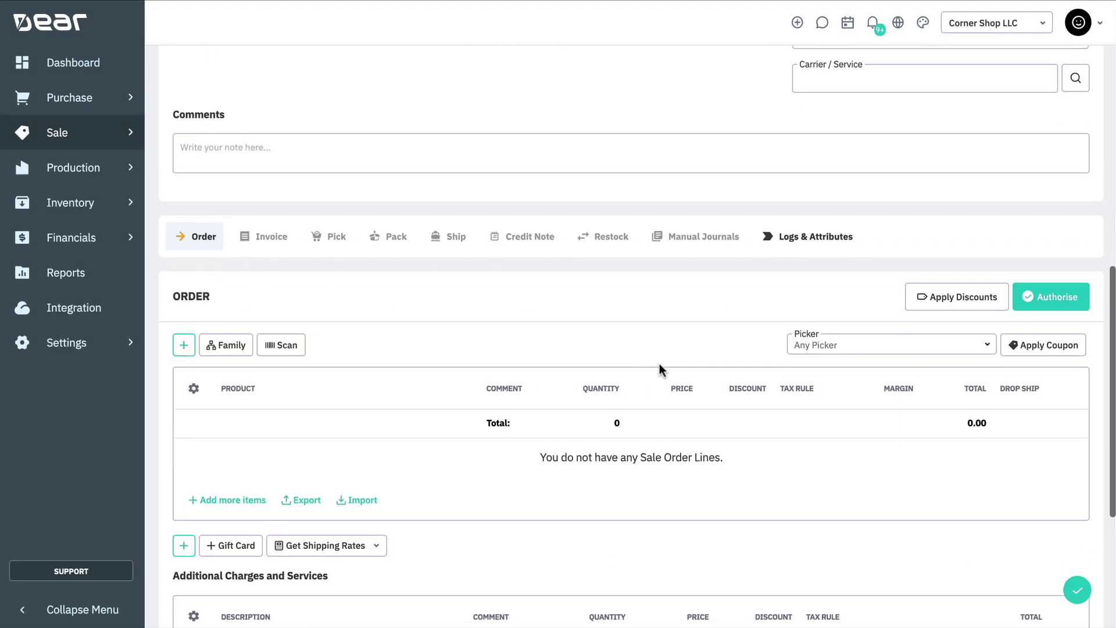
Step: Add 5 Wooden Leather Chairs at 550 each, then authorise the order as a backorder
{"action": "left_click", "coordinate": [184, 345]}
{"action": "type", "text": "leather"}
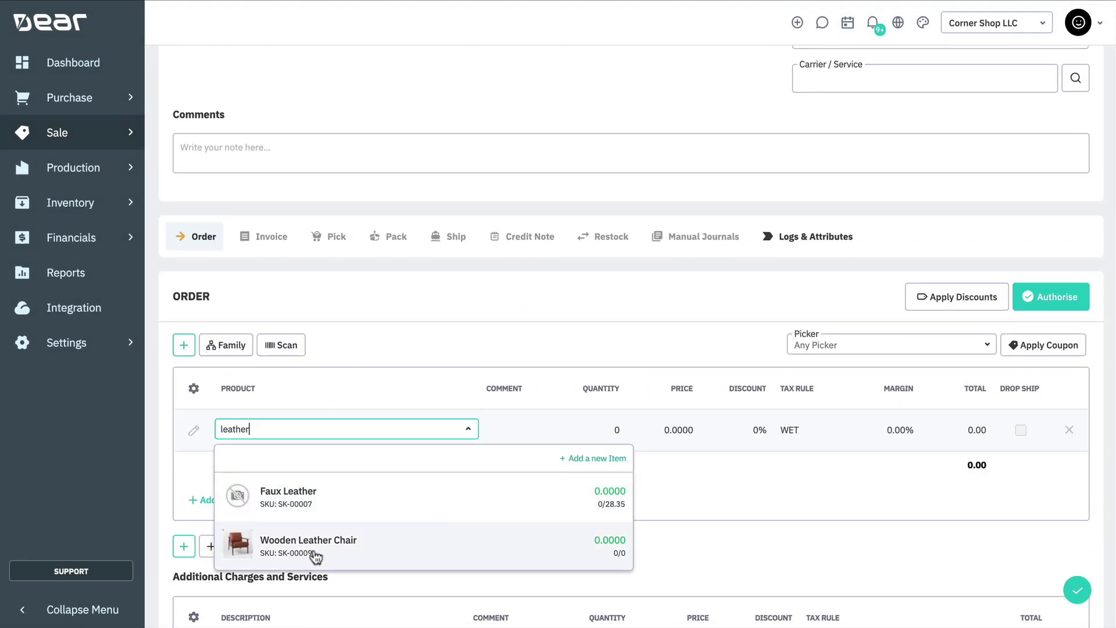
{"action": "left_click", "coordinate": [311, 553]}
{"action": "left_click", "coordinate": [618, 427]}
{"action": "type", "text": "5"}
{"action": "key", "text": "Tab"}
{"action": "type", "text": "550"}
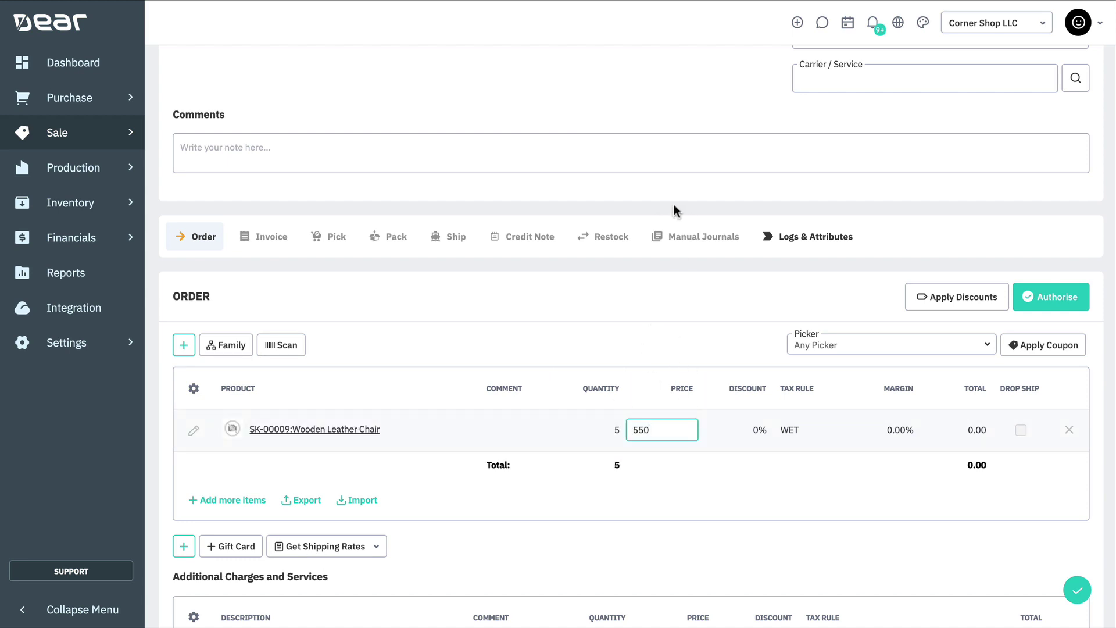
{"action": "left_click", "coordinate": [698, 336]}
{"action": "left_click", "coordinate": [1048, 299]}
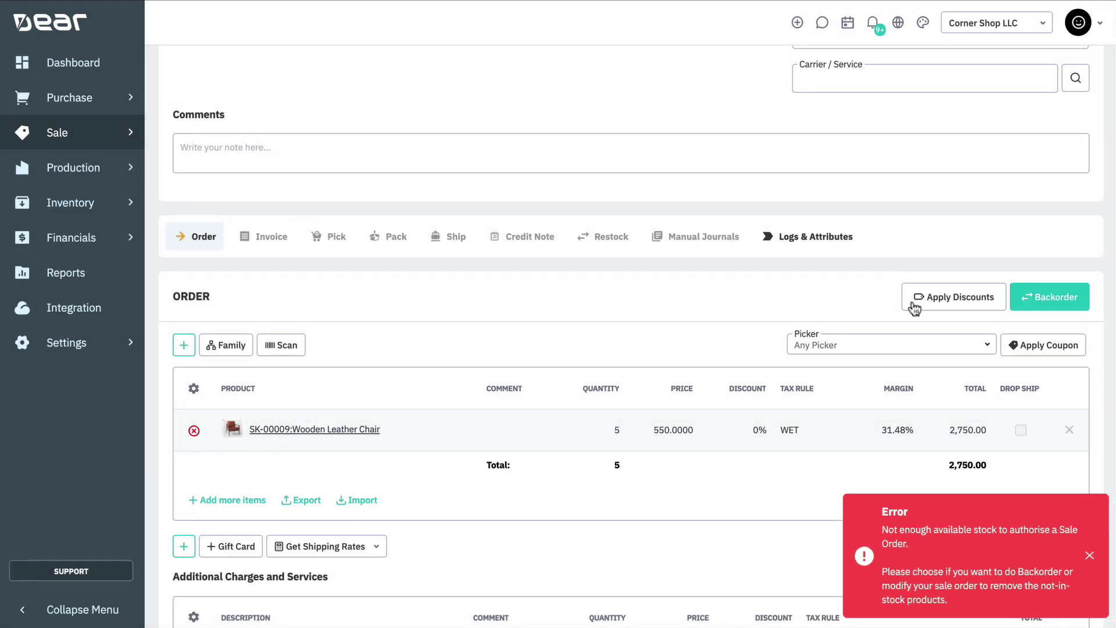
{"action": "left_click", "coordinate": [1032, 301]}
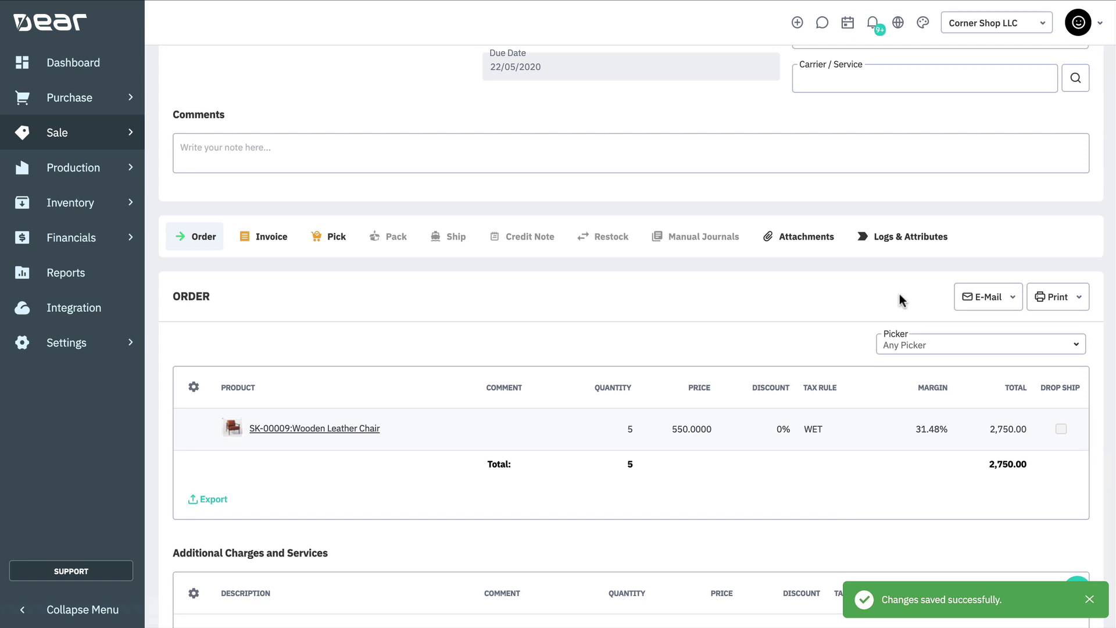
Step: Open production order MO-00017 from the production orders list and authorise it
{"action": "left_click", "coordinate": [84, 170]}
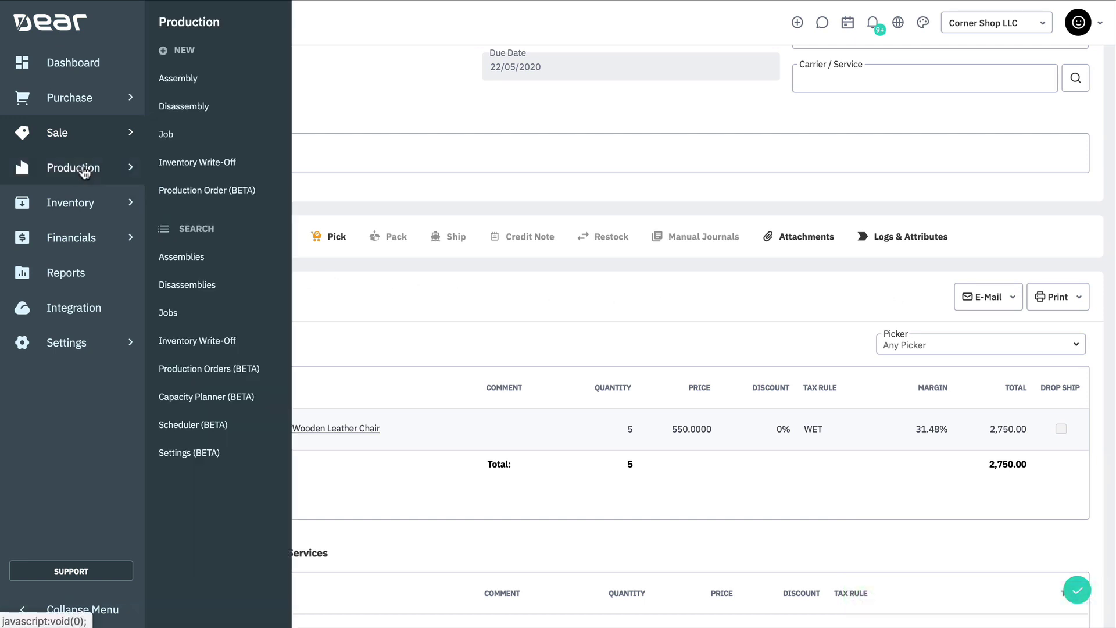
{"action": "left_click", "coordinate": [267, 368]}
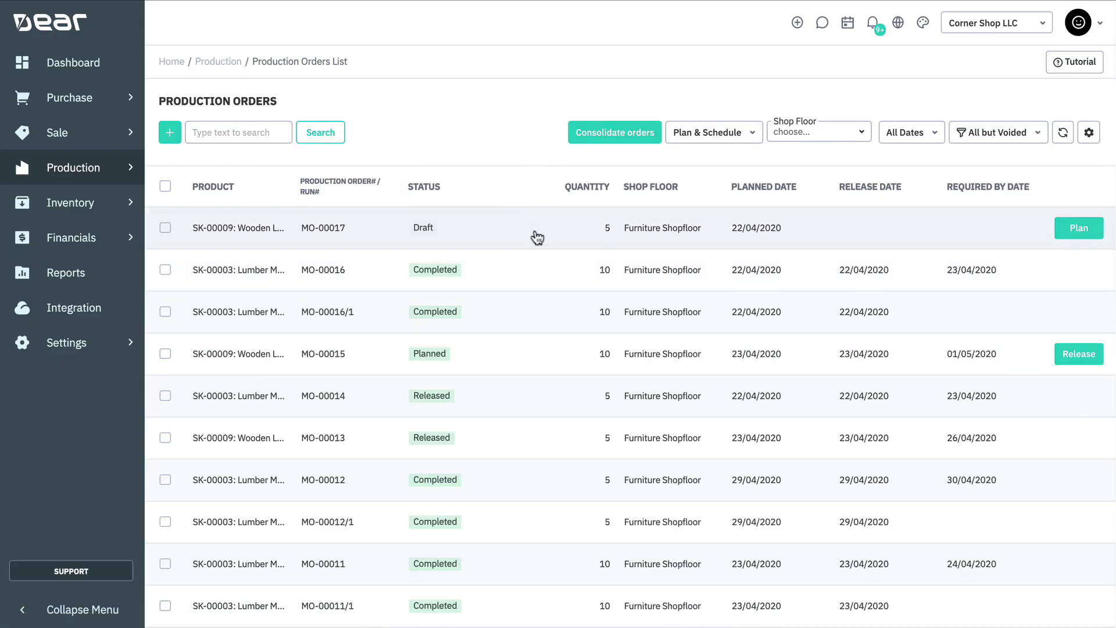
{"action": "left_click", "coordinate": [534, 238]}
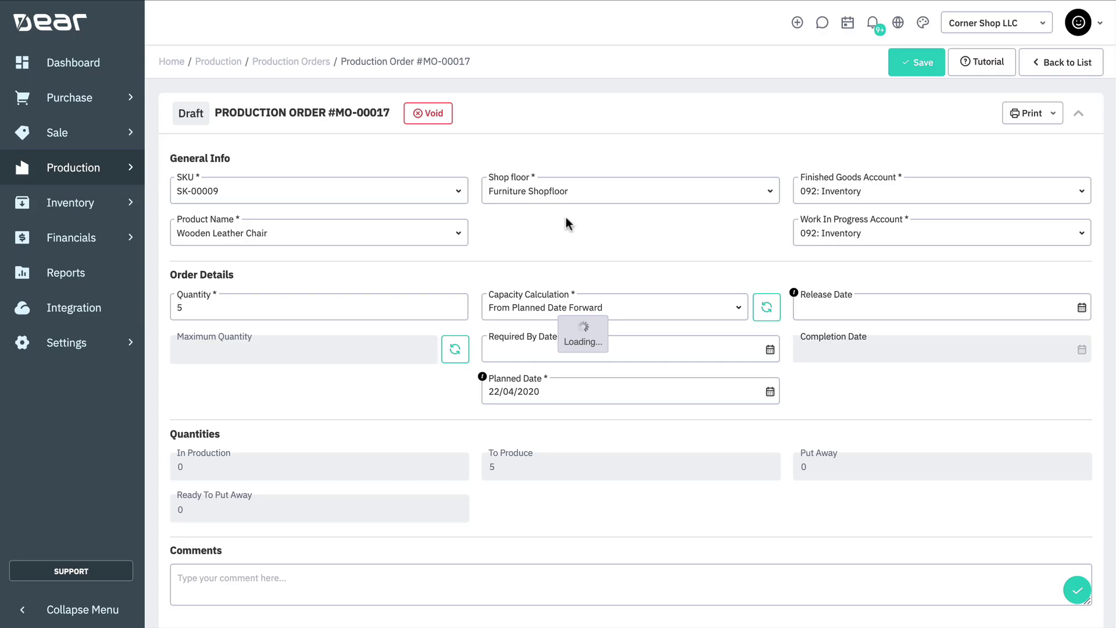
{"action": "scroll", "coordinate": [575, 224], "scroll_direction": "down", "scroll_amount": 8}
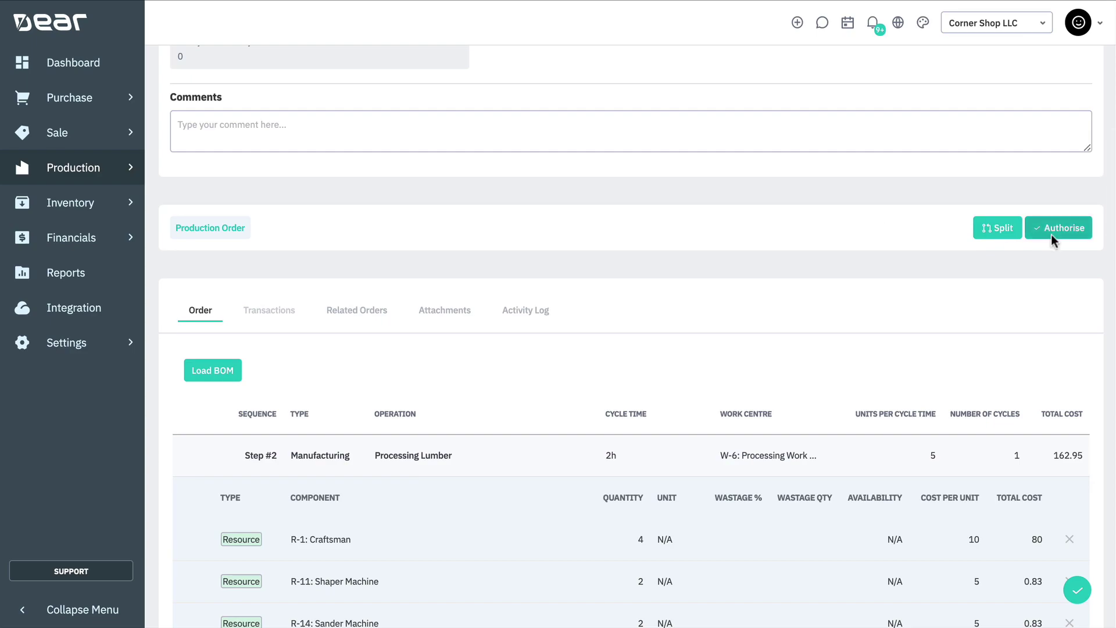
{"action": "left_click", "coordinate": [1053, 241]}
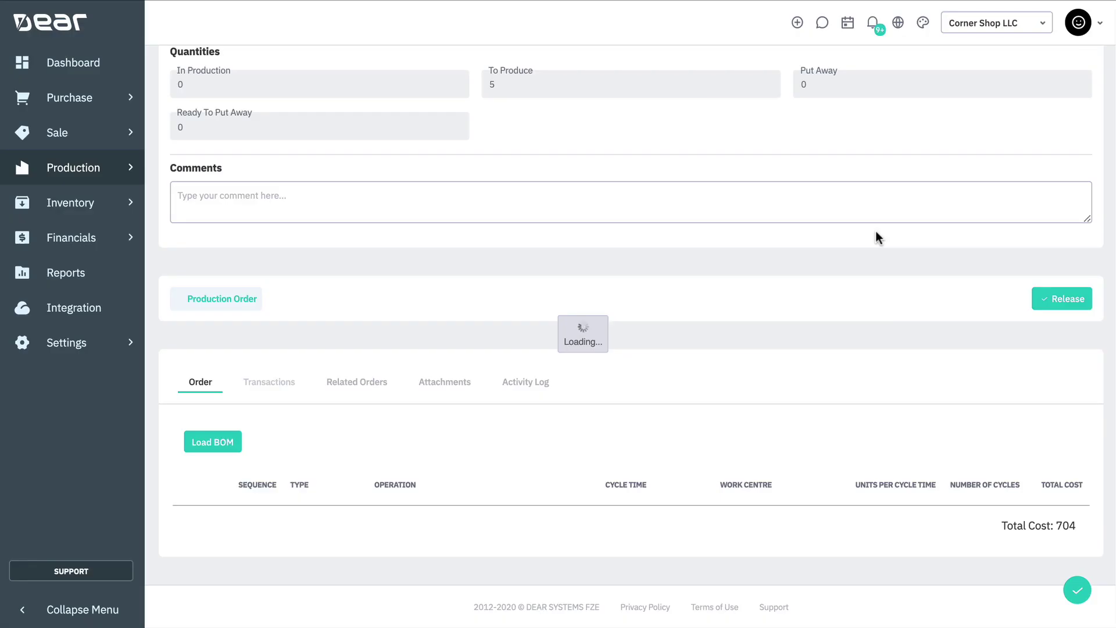
Step: In Related Orders, expand SO-01108 and MO-00018 to see their products
{"action": "scroll", "coordinate": [827, 235], "scroll_direction": "down", "scroll_amount": 2}
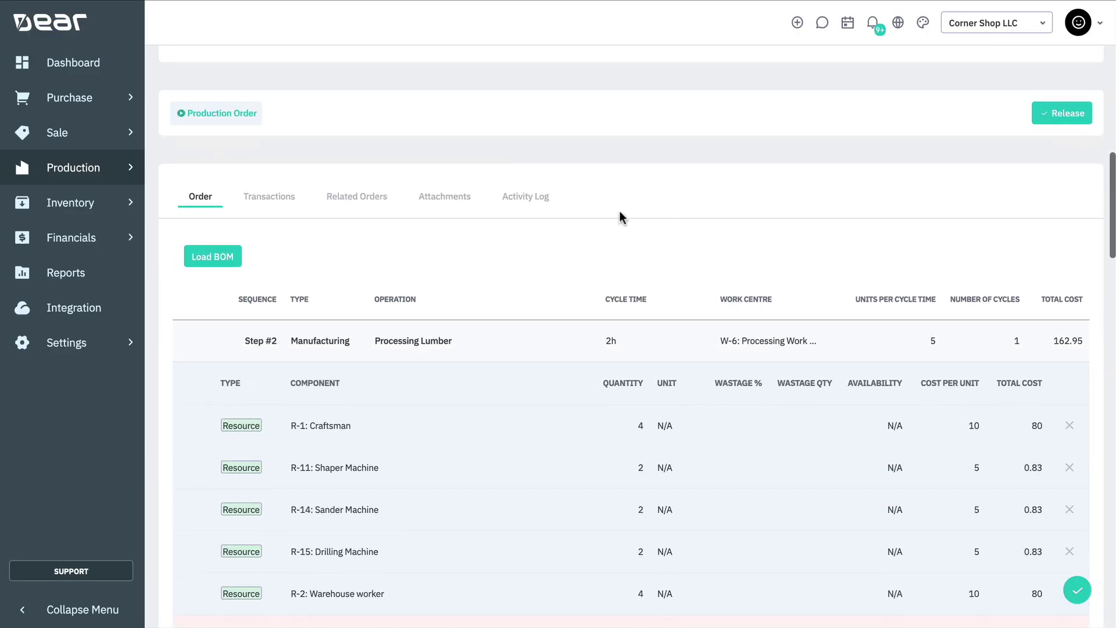
{"action": "left_click", "coordinate": [366, 199]}
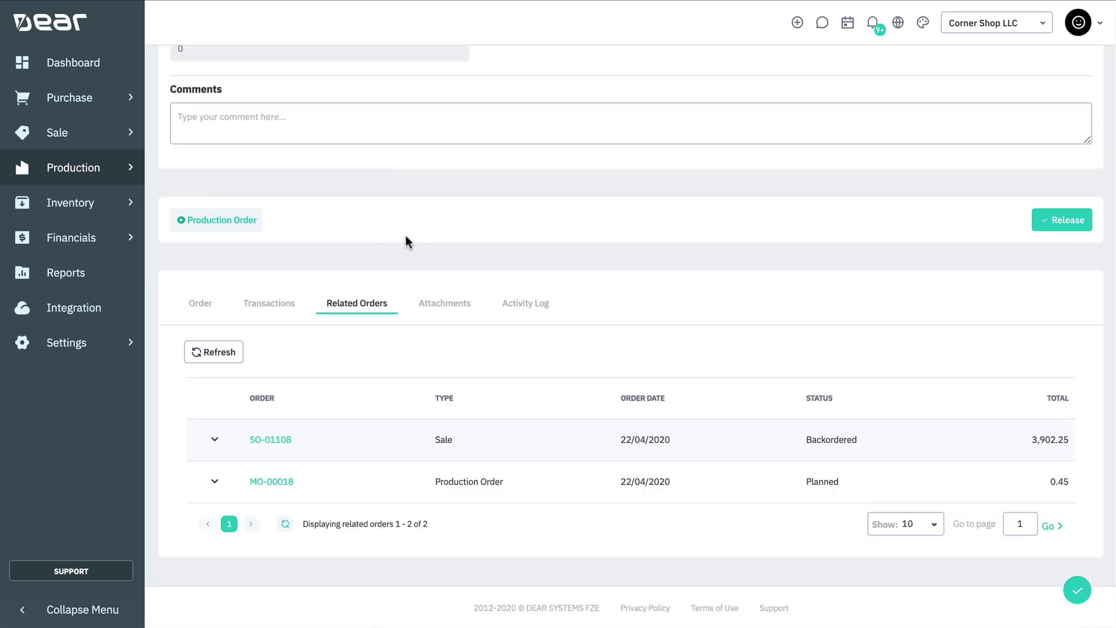
{"action": "left_click", "coordinate": [214, 440]}
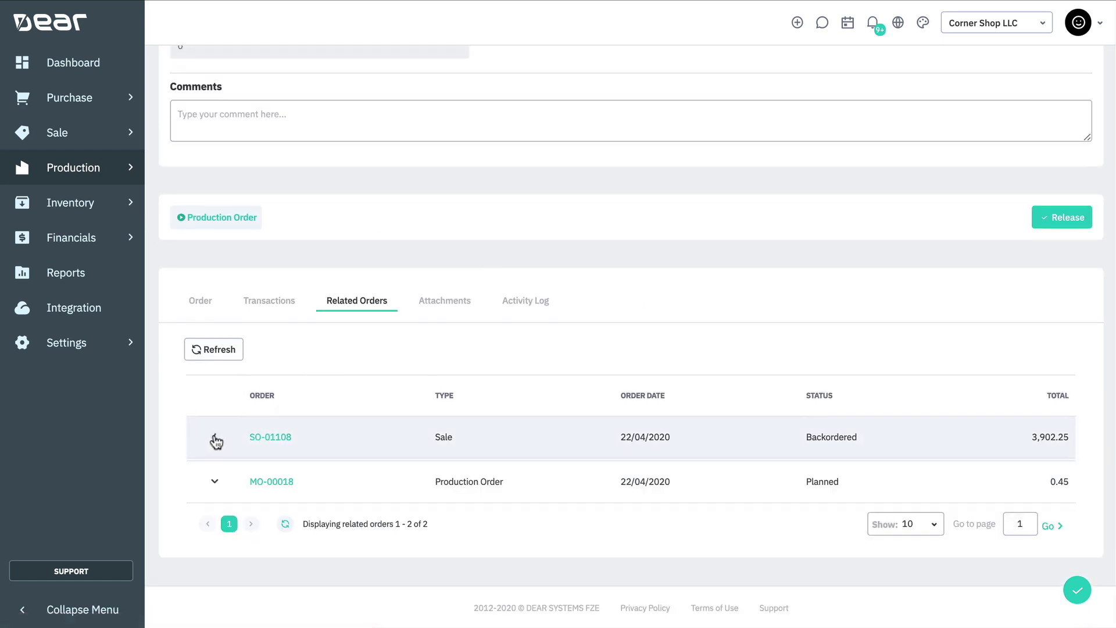
{"action": "scroll", "coordinate": [663, 346], "scroll_direction": "down", "scroll_amount": 2}
{"action": "left_click", "coordinate": [215, 481]}
{"action": "scroll", "coordinate": [220, 482], "scroll_direction": "down", "scroll_amount": 1}
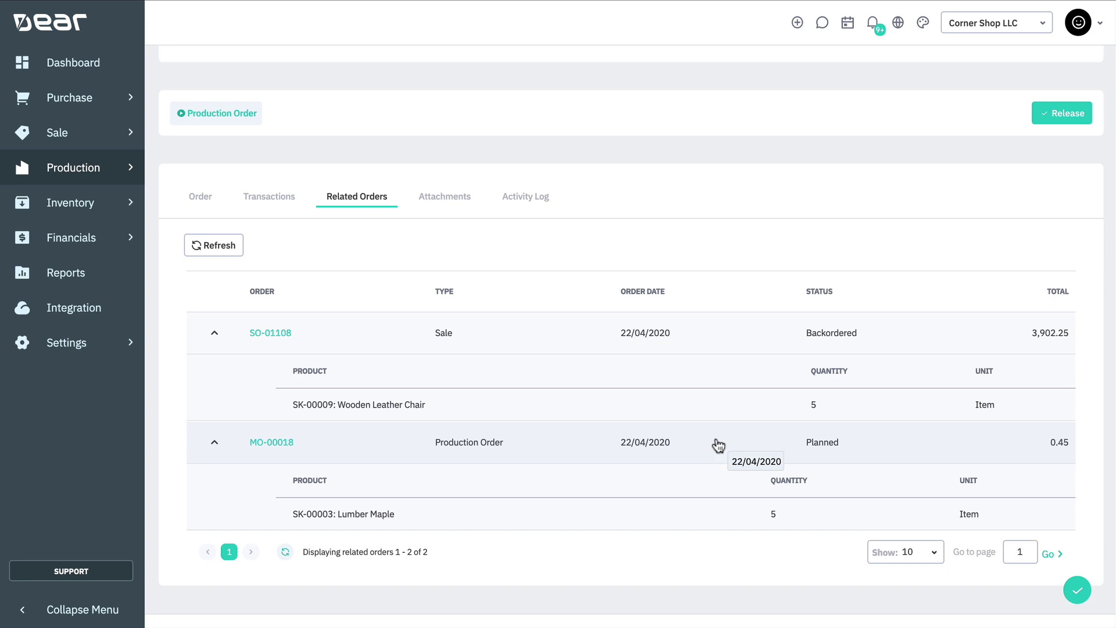
Step: Release production order MO-00018 and open its related stock transfer TR-00086
{"action": "left_click", "coordinate": [273, 443]}
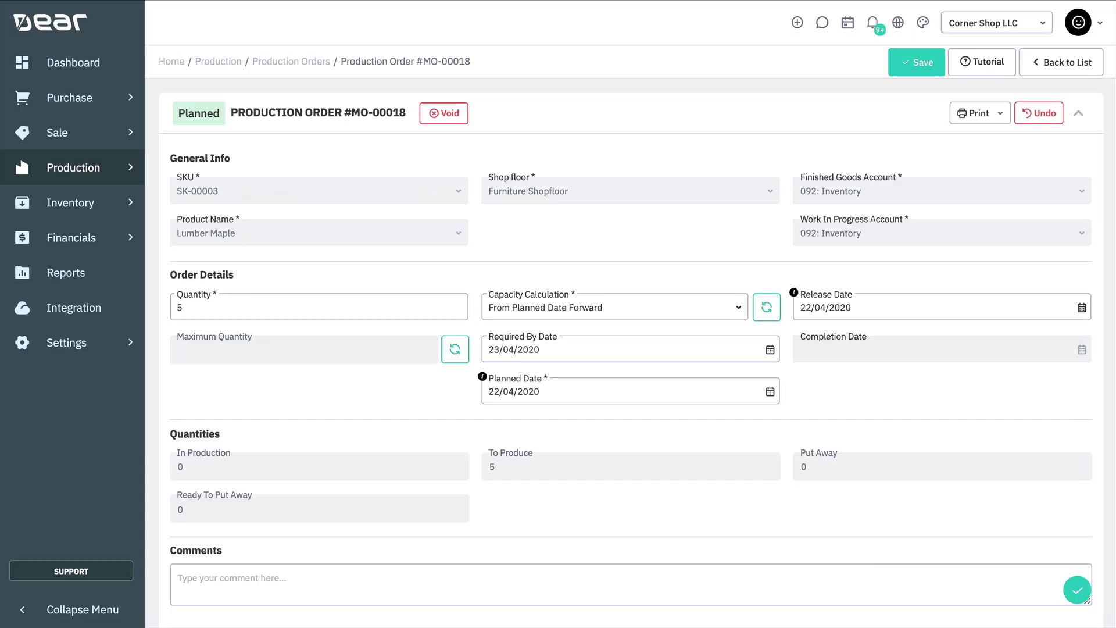
{"action": "scroll", "coordinate": [696, 107], "scroll_direction": "down", "scroll_amount": 12}
{"action": "scroll", "coordinate": [1059, 168], "scroll_direction": "up", "scroll_amount": 3}
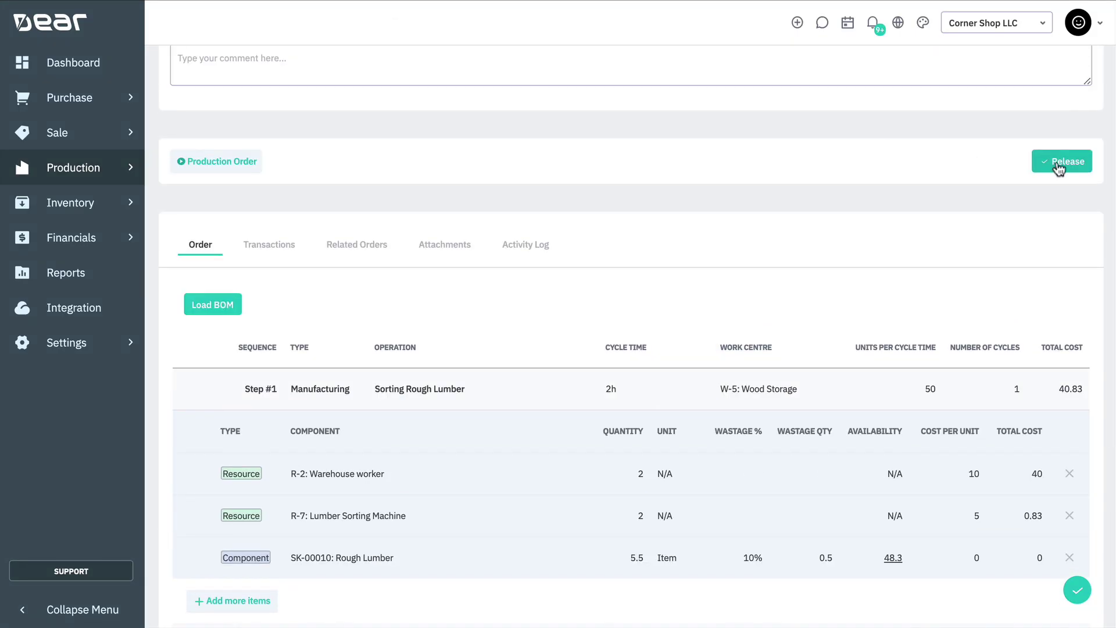
{"action": "left_click", "coordinate": [1058, 169]}
{"action": "left_click", "coordinate": [365, 249]}
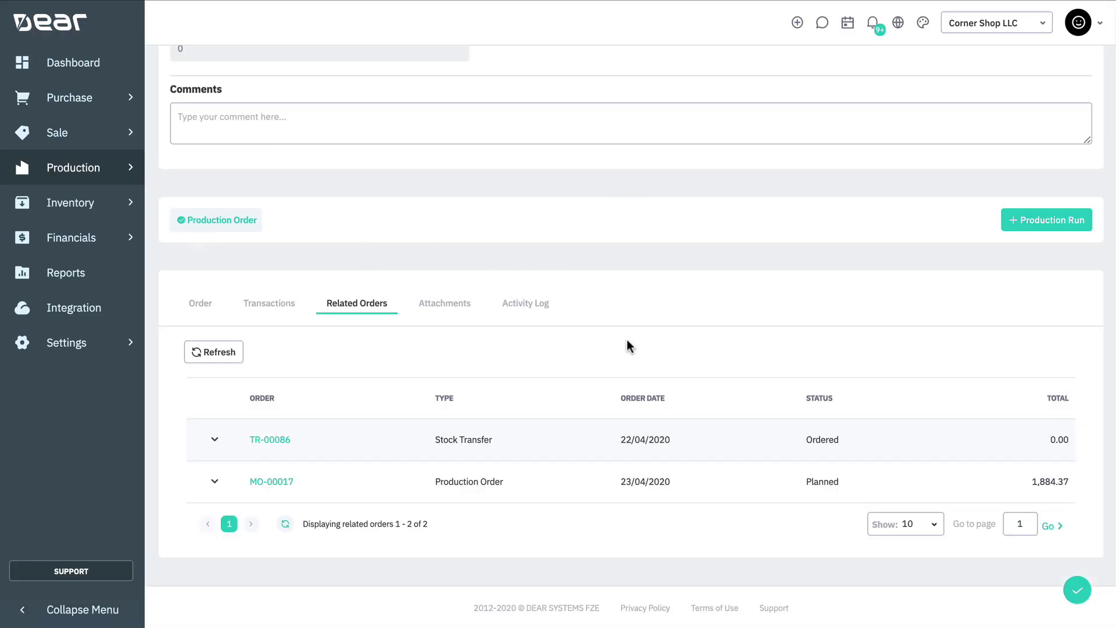
{"action": "left_click", "coordinate": [273, 442]}
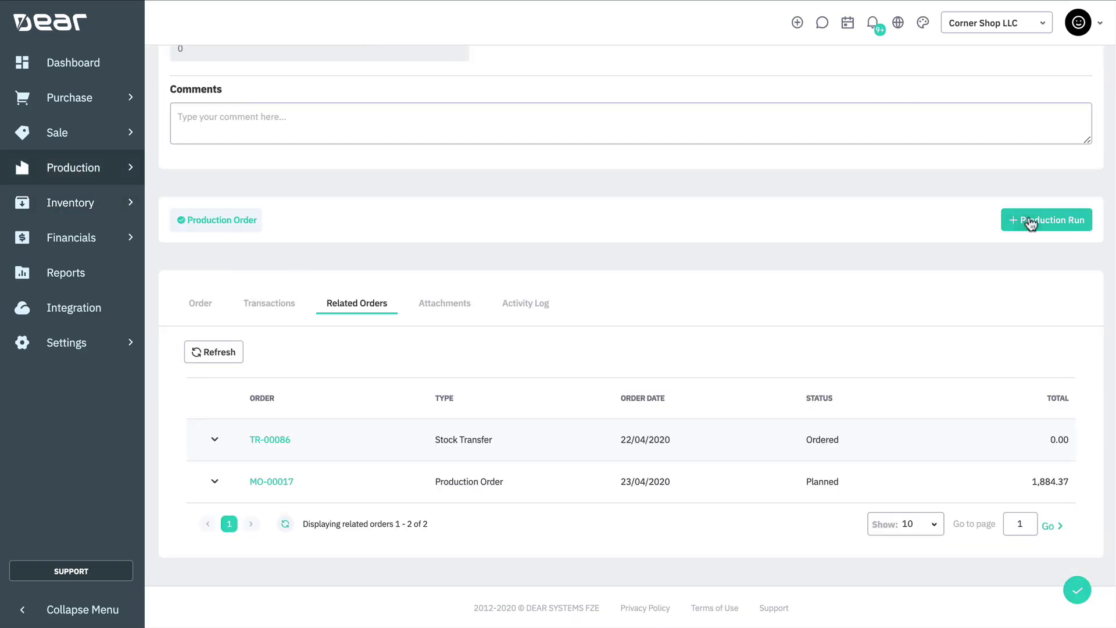
Step: Create a production run for 5 units and open Production Run 01
{"action": "left_click", "coordinate": [1034, 220]}
{"action": "type", "text": "5"}
{"action": "left_click", "coordinate": [740, 207]}
{"action": "left_click", "coordinate": [310, 218]}
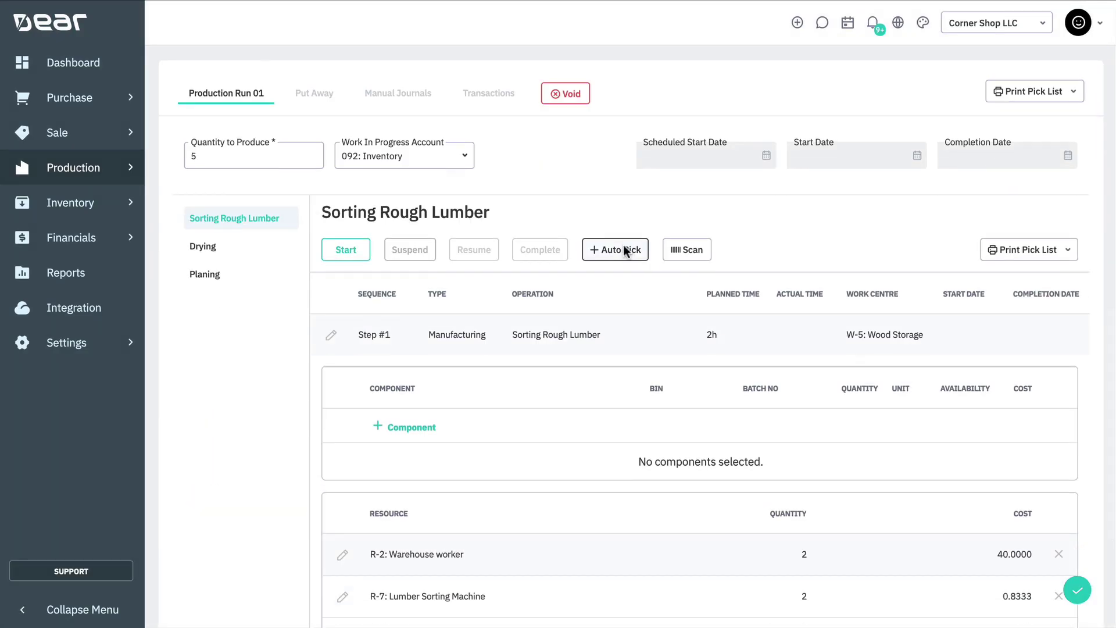
Step: Start and complete the Sorting Rough Lumber, Drying and Planing steps
{"action": "left_click", "coordinate": [346, 250]}
{"action": "left_click", "coordinate": [514, 256]}
{"action": "left_click", "coordinate": [257, 250]}
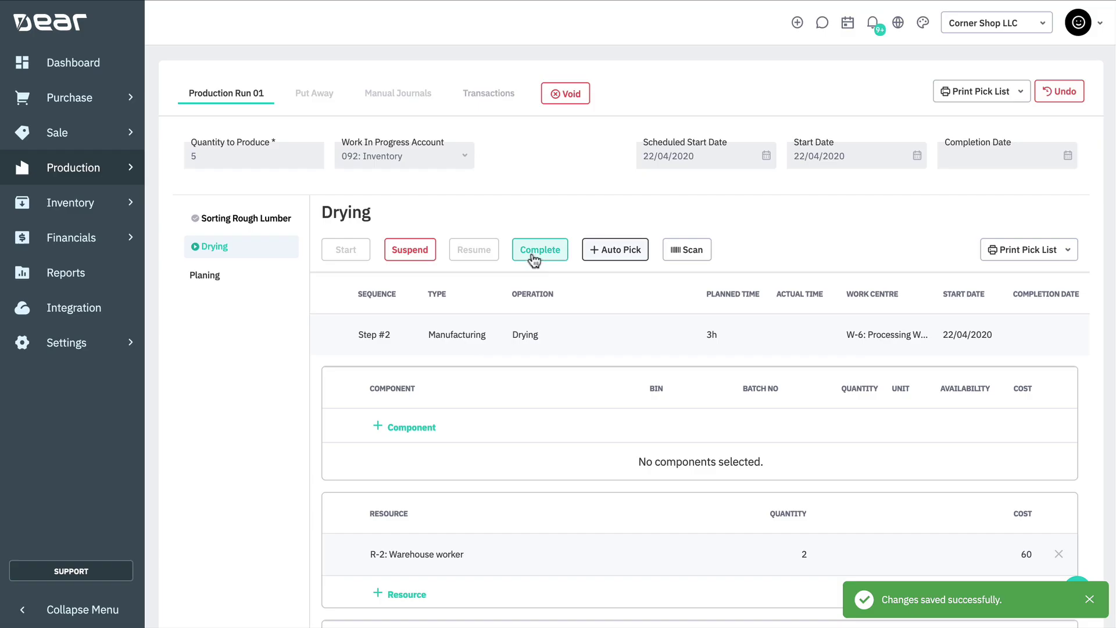
{"action": "left_click", "coordinate": [540, 250]}
{"action": "left_click", "coordinate": [232, 274]}
{"action": "left_click", "coordinate": [346, 250]}
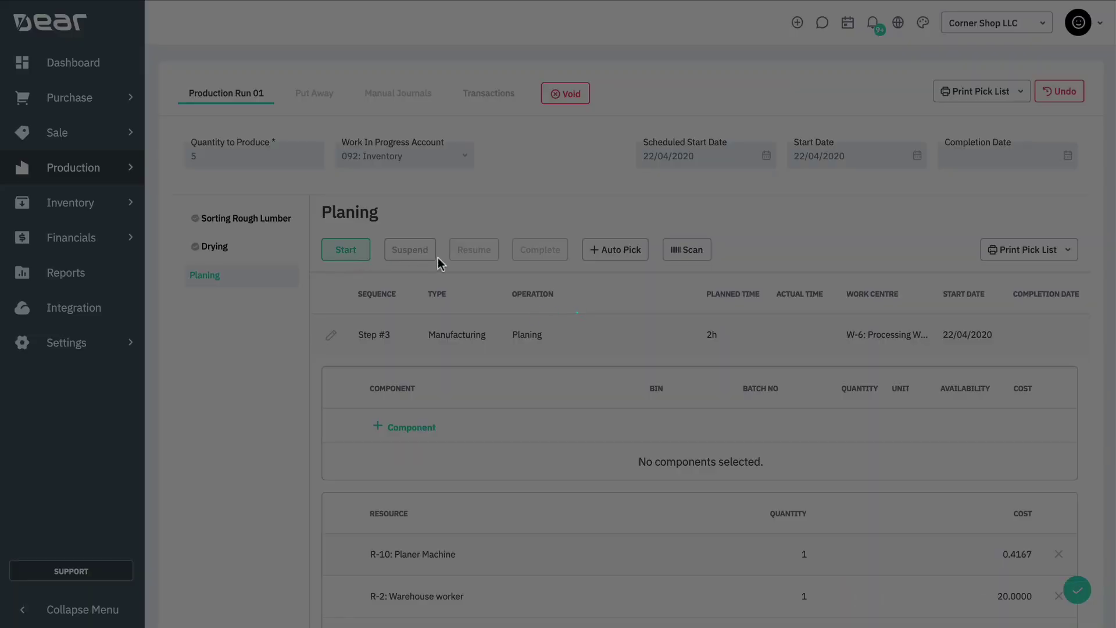
{"action": "left_click", "coordinate": [551, 260]}
Step: Complete the put-away, received 22/04/2020, with lines copied from the production run
{"action": "left_click", "coordinate": [312, 93]}
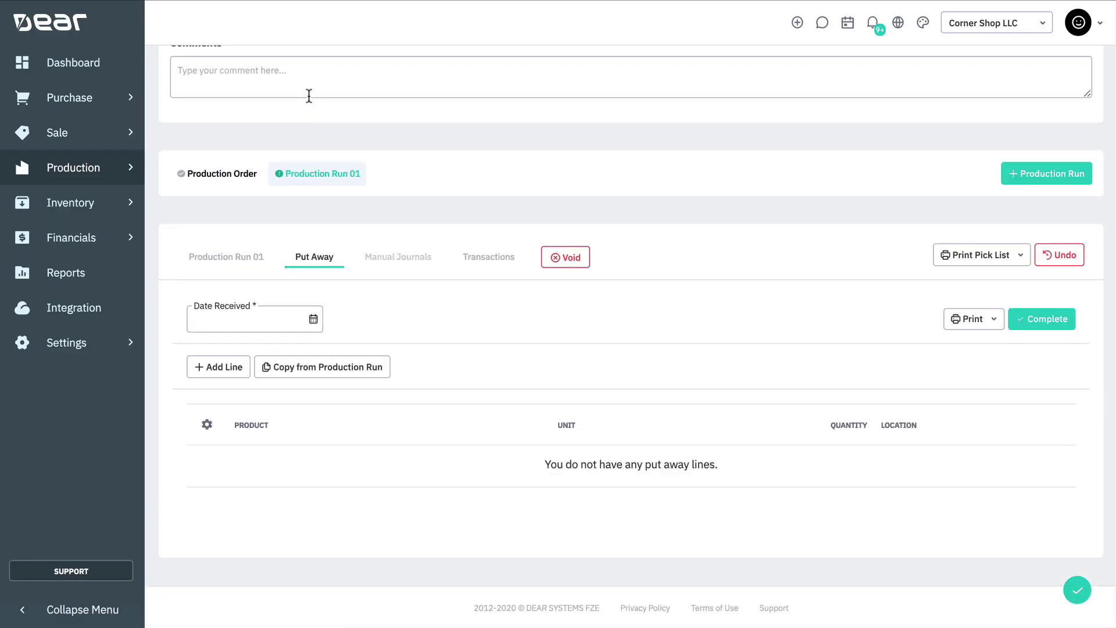
{"action": "left_click", "coordinate": [313, 319]}
{"action": "left_click", "coordinate": [271, 543]}
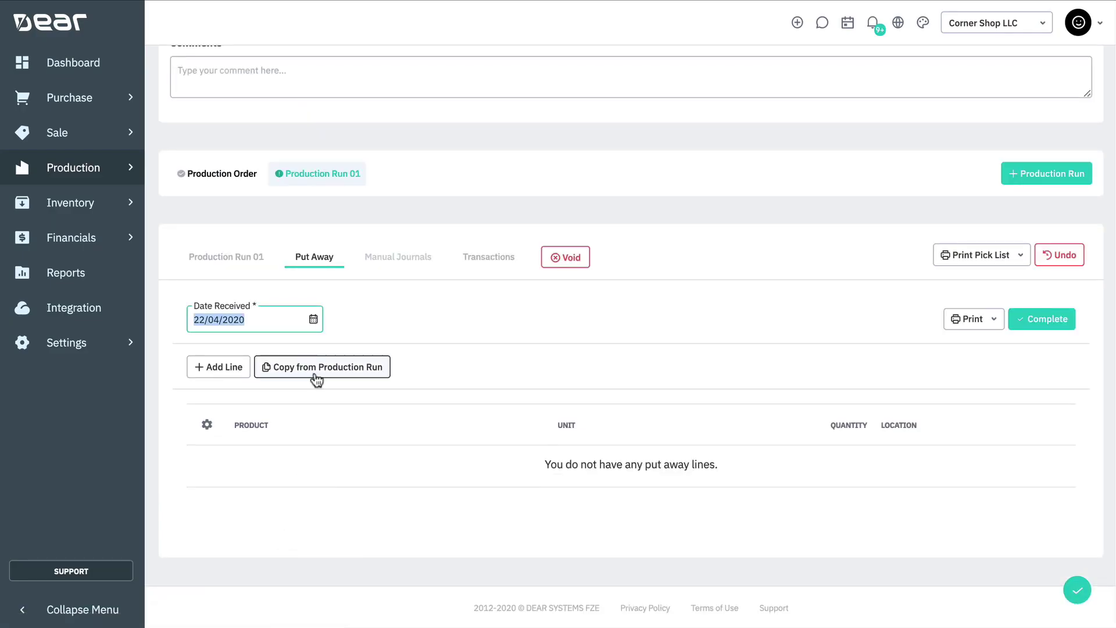
{"action": "left_click", "coordinate": [316, 379]}
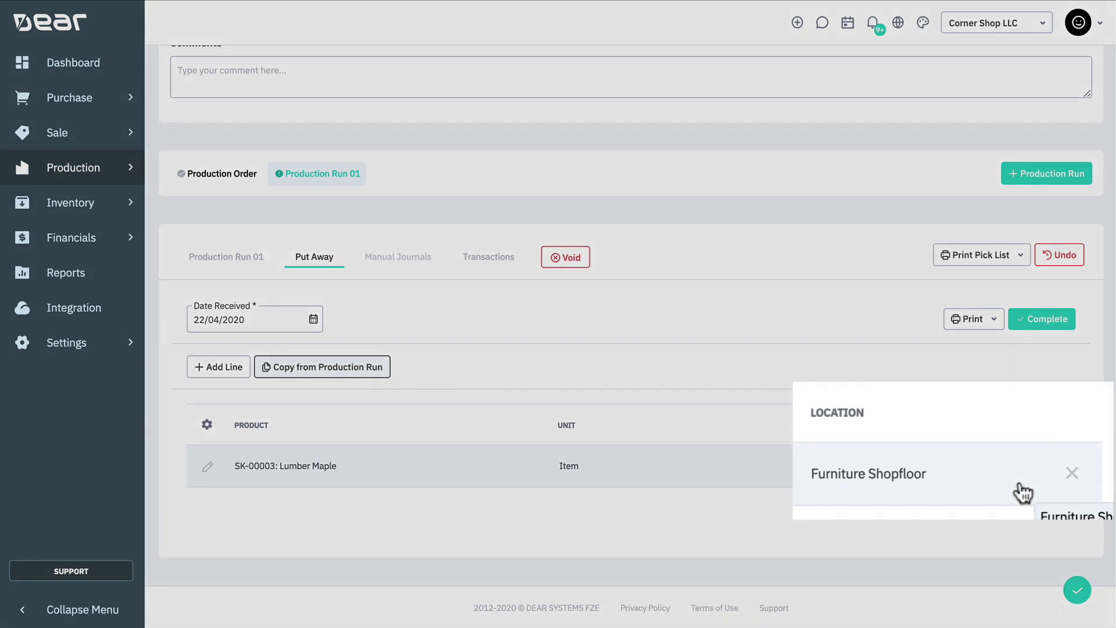
{"action": "left_click", "coordinate": [1038, 321]}
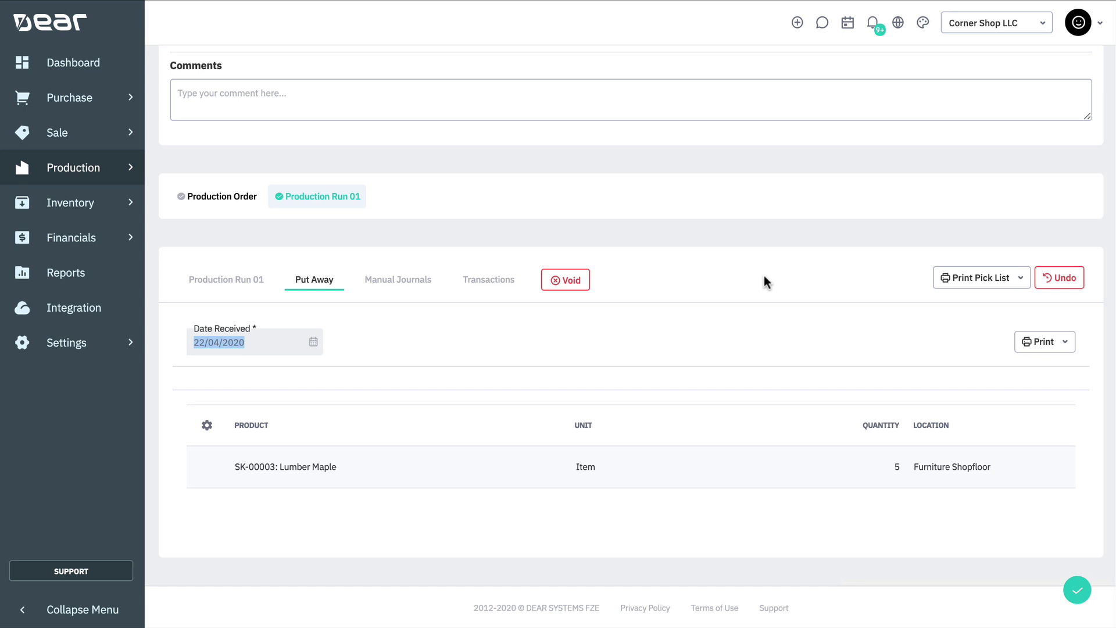
{"action": "left_click", "coordinate": [56, 177]}
{"action": "left_click", "coordinate": [56, 178]}
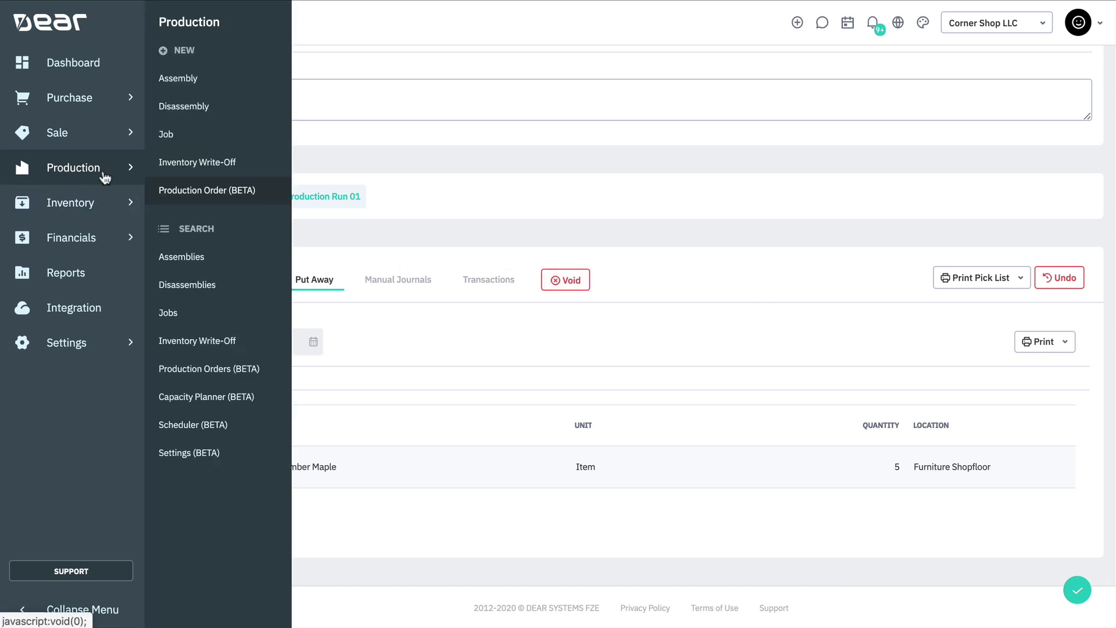
Step: Open the Production Scheduler (BETA), view the Planning tab, then return to Production
{"action": "left_click", "coordinate": [265, 430]}
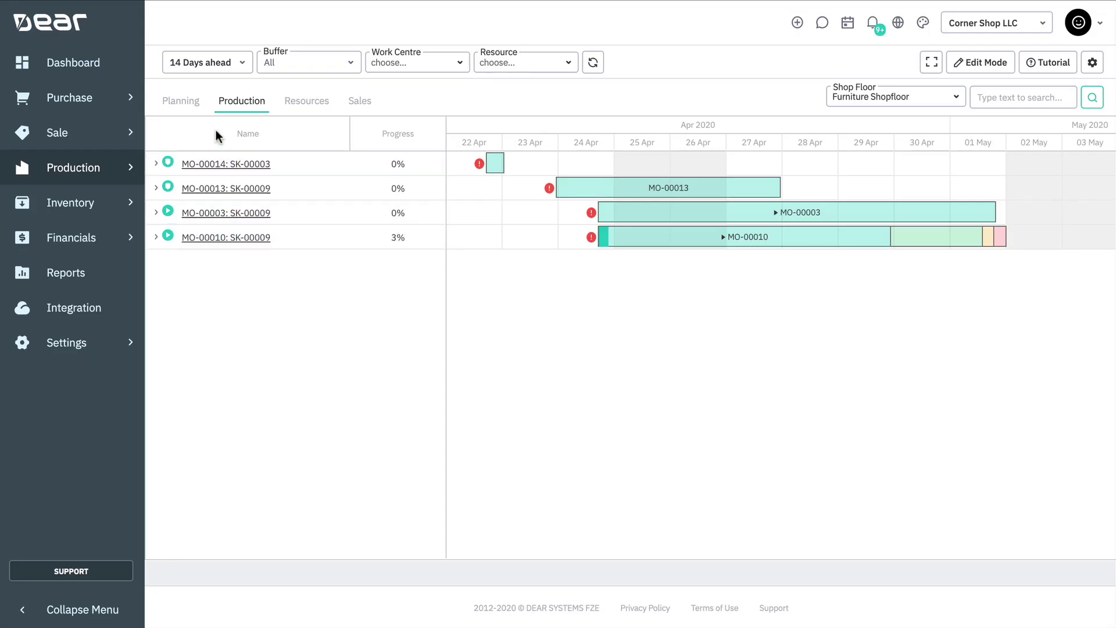
{"action": "left_click", "coordinate": [177, 104]}
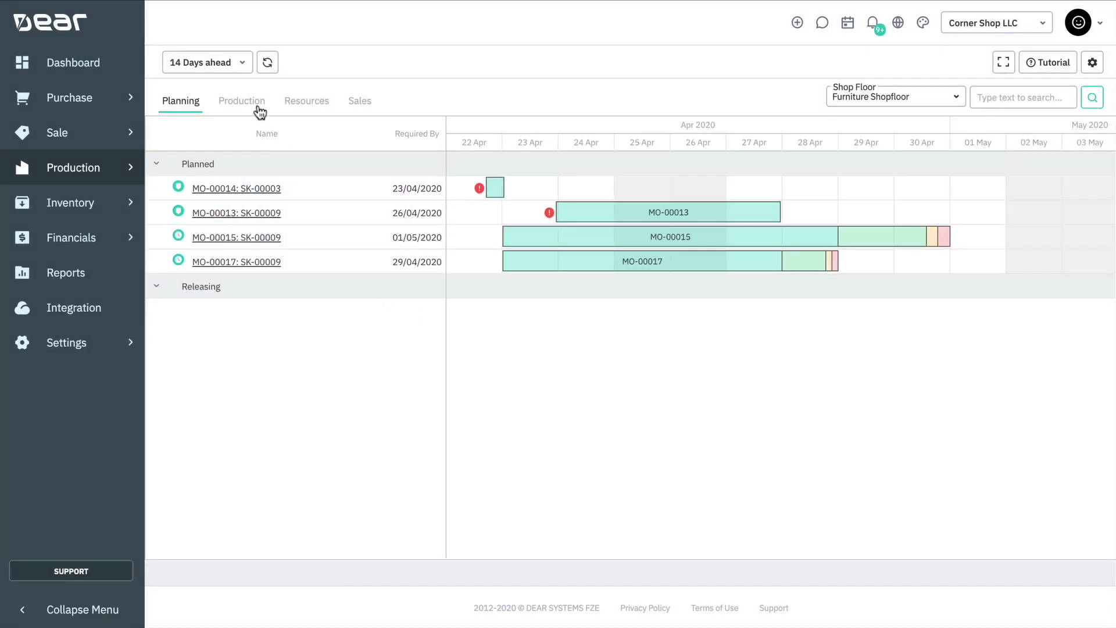
{"action": "left_click", "coordinate": [257, 105]}
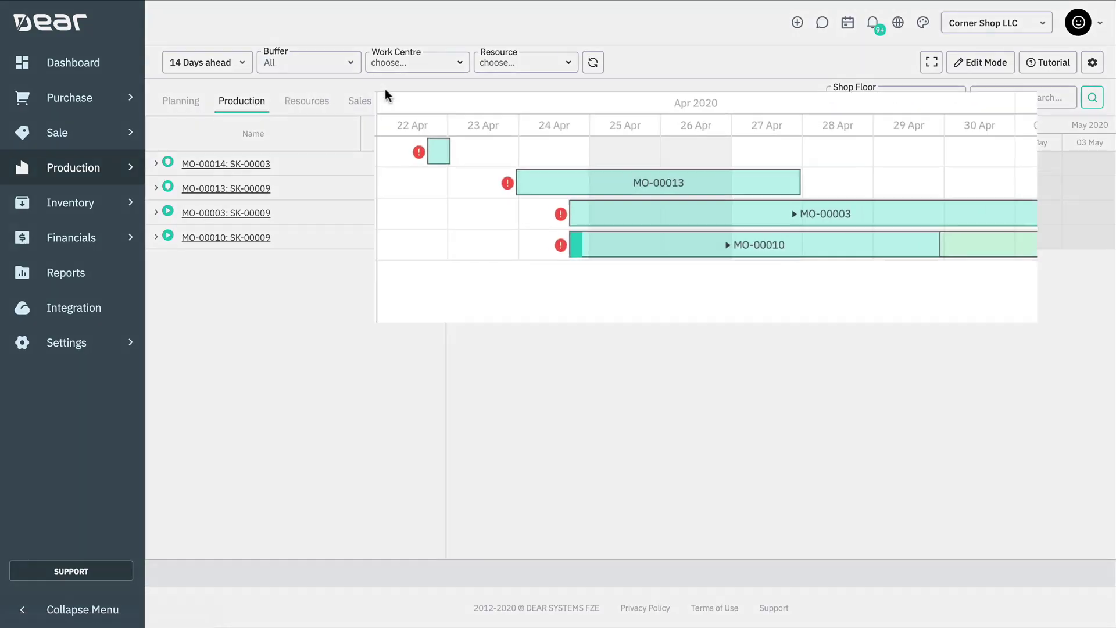